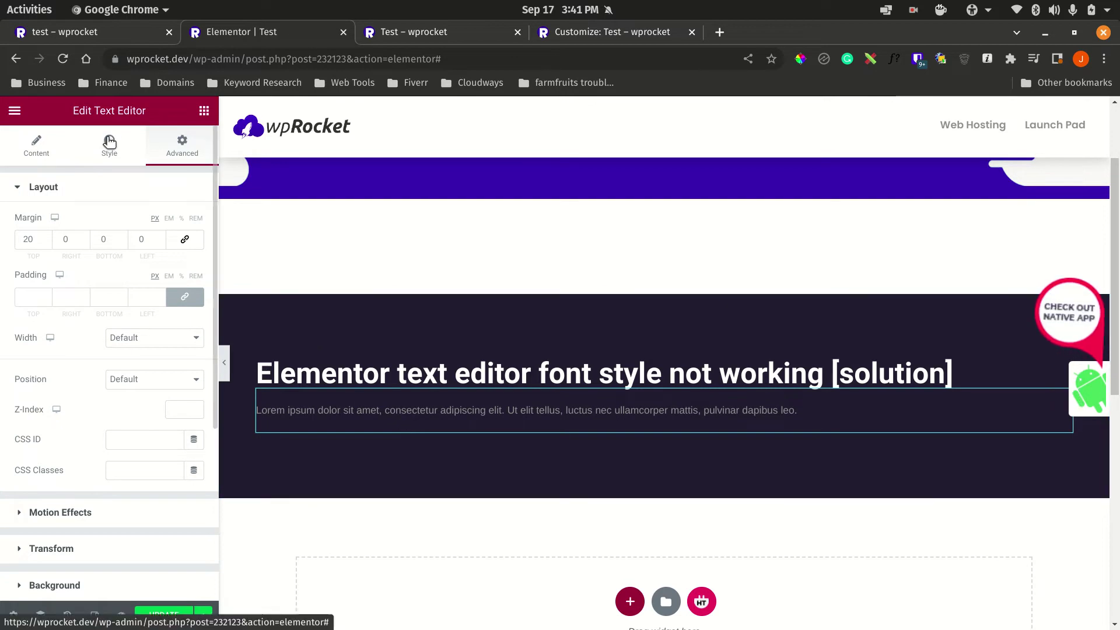
# Set the paragraph's typography font size to 20 in the Style settings.
pyautogui.click(110, 144)
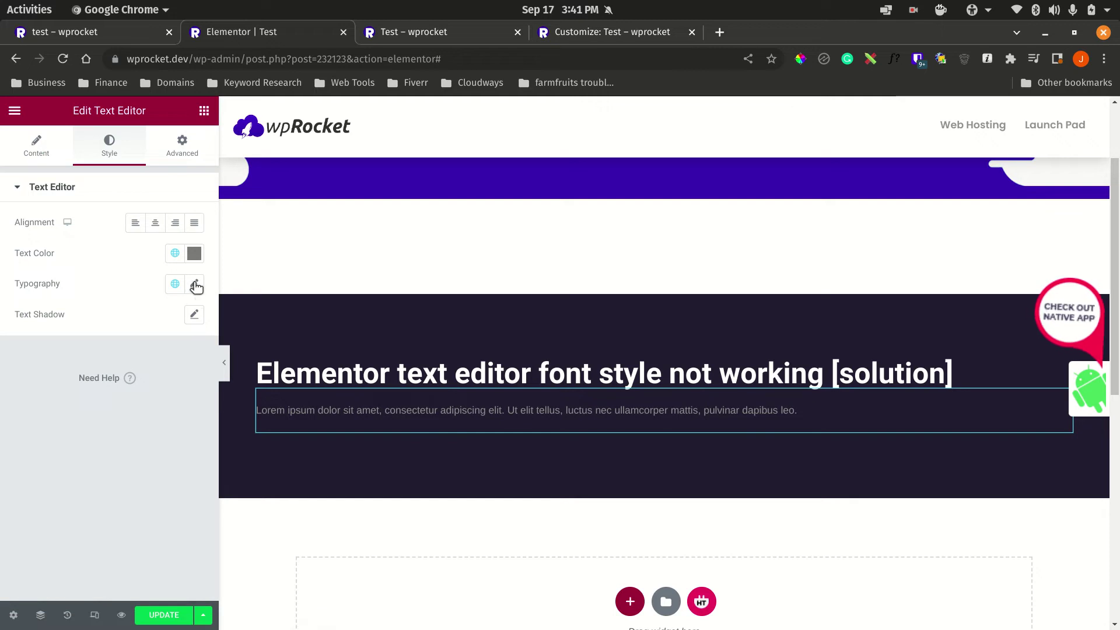
pyautogui.click(194, 284)
pyautogui.click(162, 397)
pyautogui.write('20')
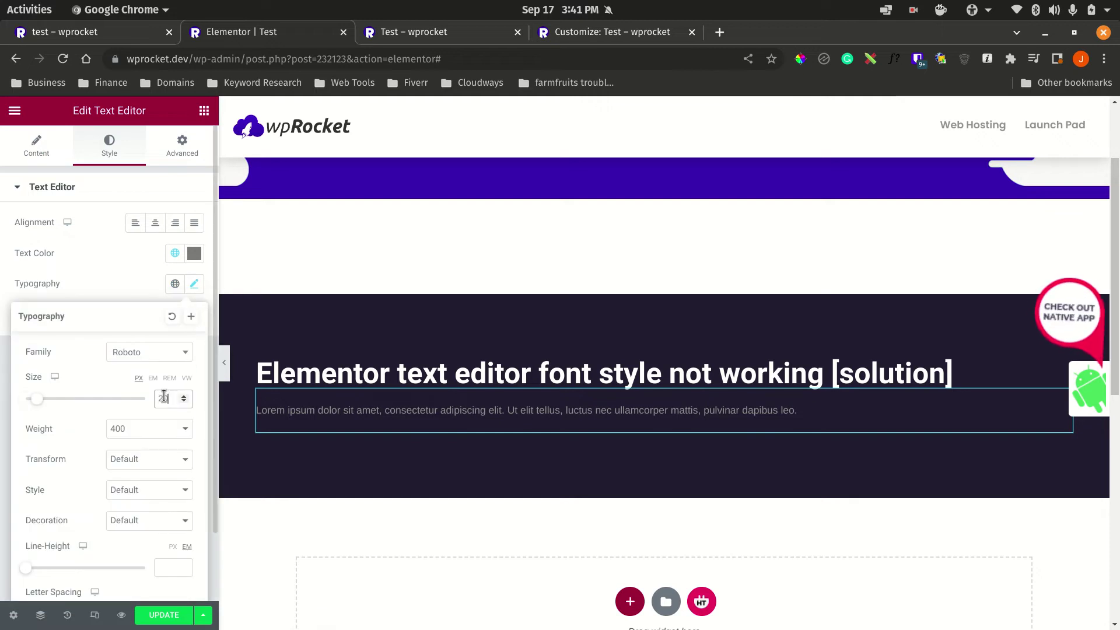
# Change the paragraph's text colour to light grey #AEAEAE.
pyautogui.click(194, 253)
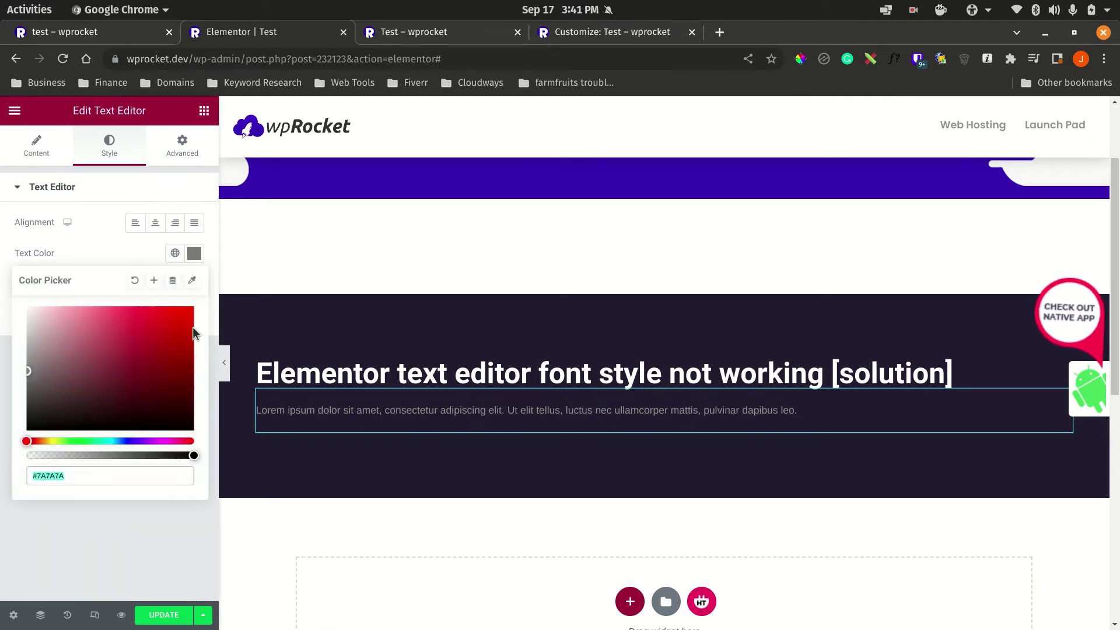
pyautogui.click(177, 342)
pyautogui.click(54, 378)
pyautogui.moveTo(37, 370); pyautogui.dragTo(10, 346)
pyautogui.click(103, 247)
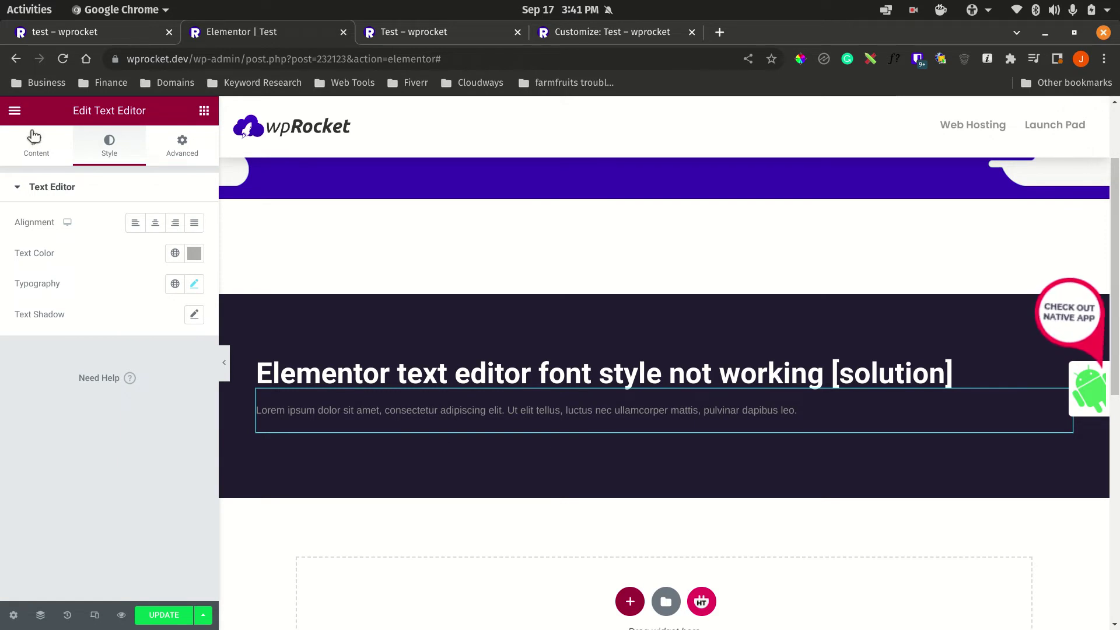
# Select the whole Lorem ipsum paragraph and make it 18pt from the font-size list.
pyautogui.click(33, 143)
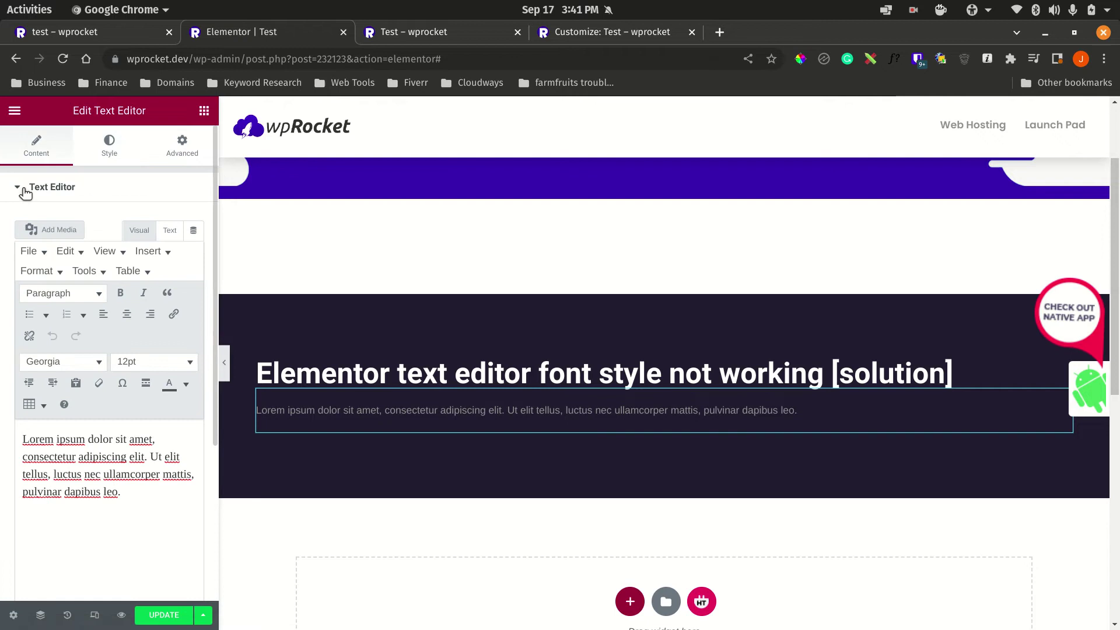
pyautogui.moveTo(149, 497); pyautogui.dragTo(17, 436)
pyautogui.click(154, 362)
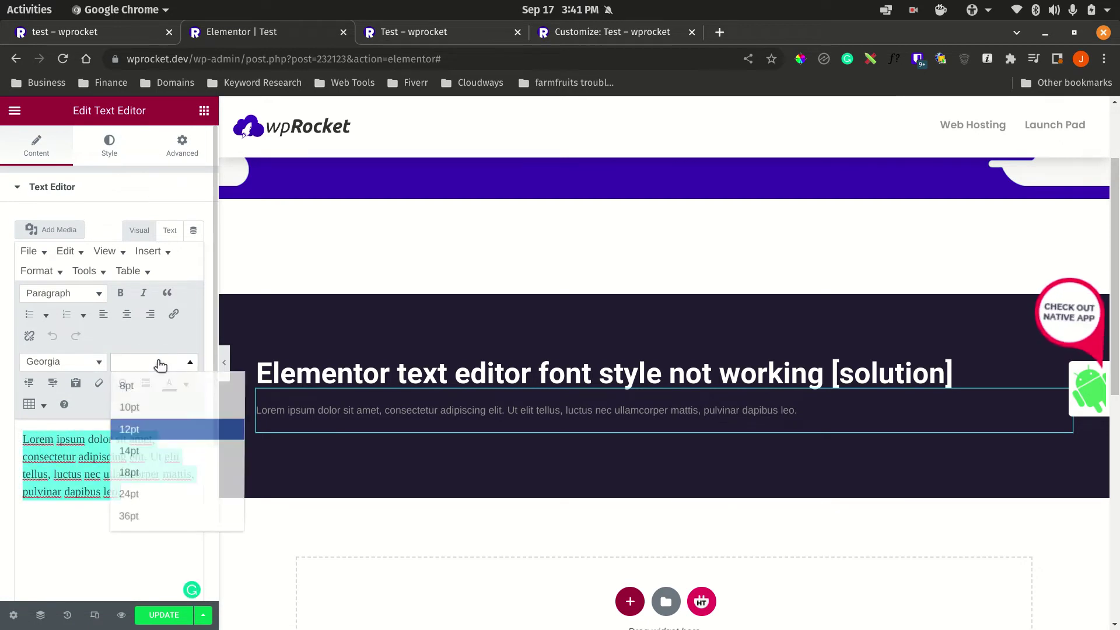
pyautogui.click(145, 473)
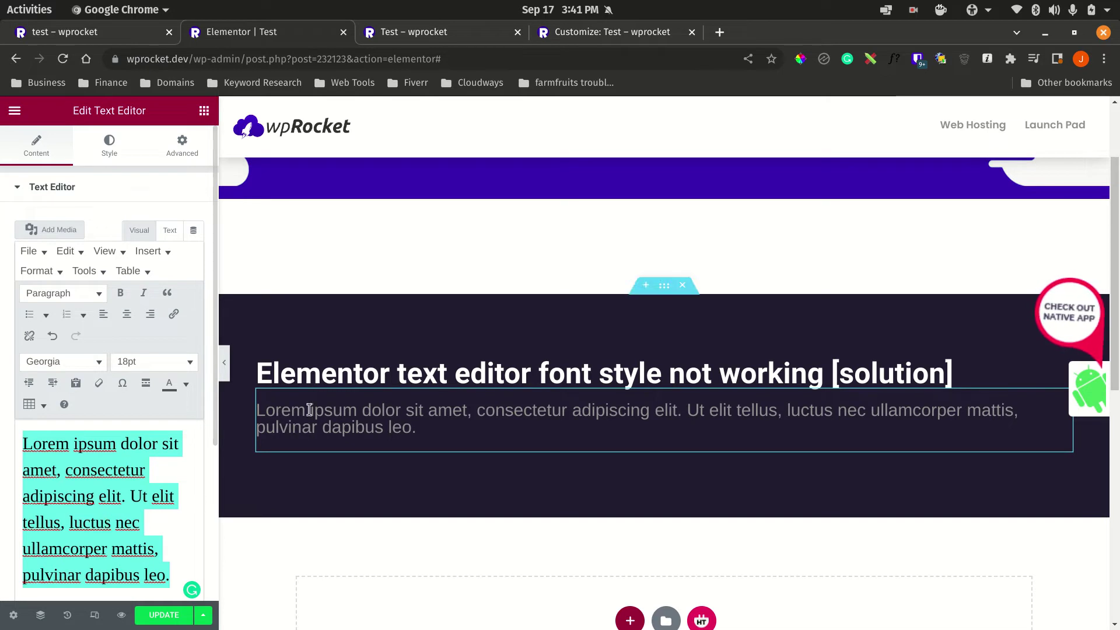
# Inspect the HTML source, highlighting the span's inline 18pt font-size style.
pyautogui.click(169, 230)
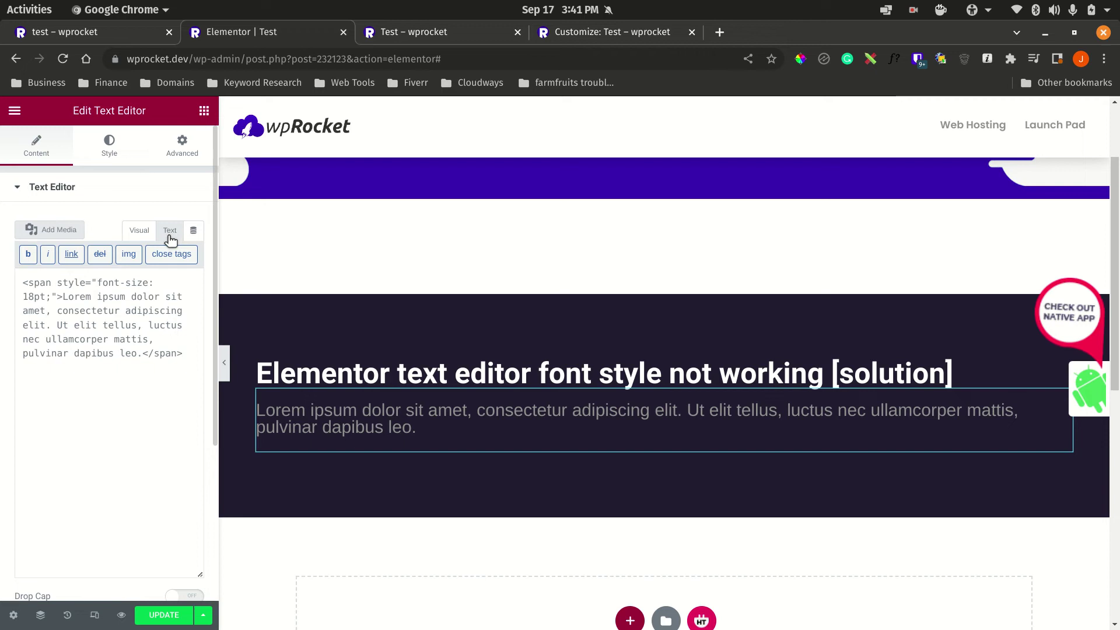
pyautogui.moveTo(29, 283); pyautogui.dragTo(51, 297)
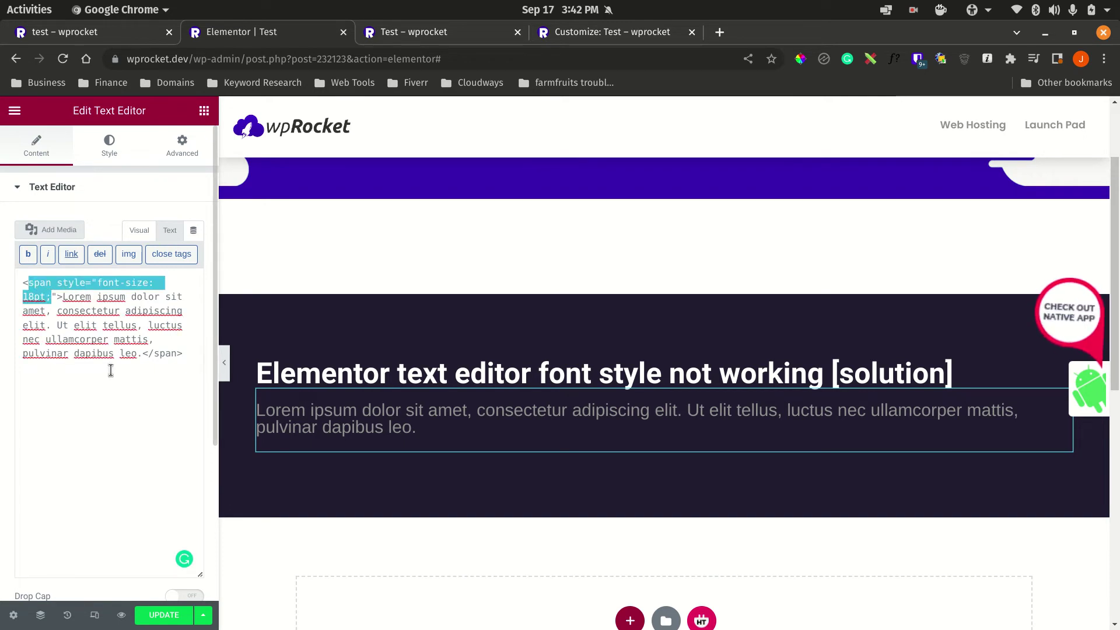
pyautogui.click(163, 347)
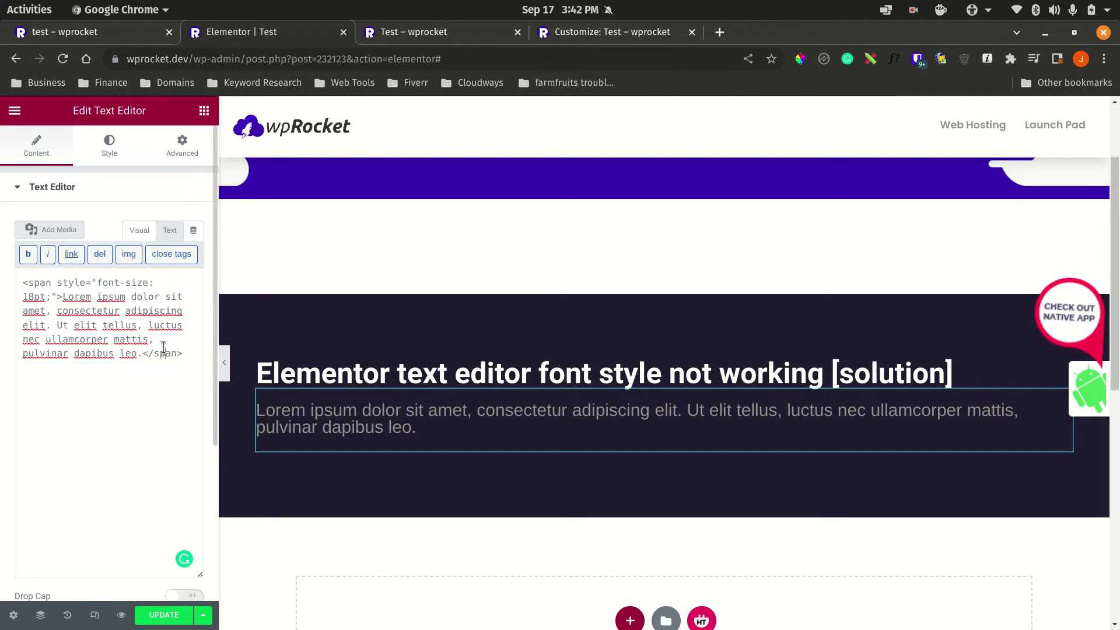
# Delete the Lorem ipsum widget and place a new Text Editor under the heading.
pyautogui.rightClick(466, 427)
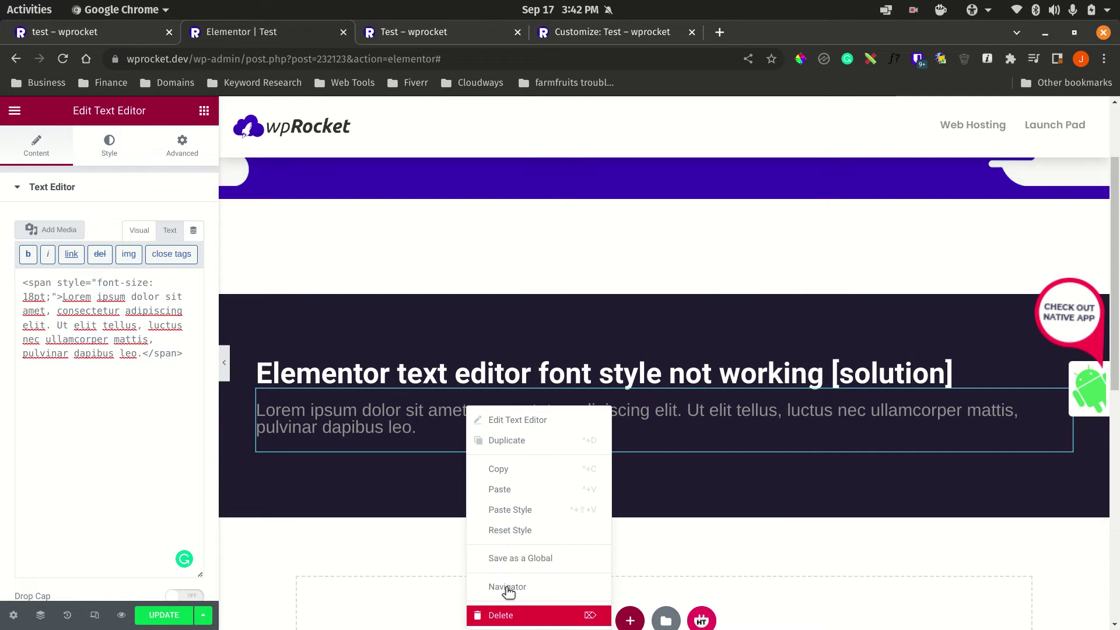
pyautogui.press('Delete')
pyautogui.moveTo(172, 350); pyautogui.dragTo(426, 384)
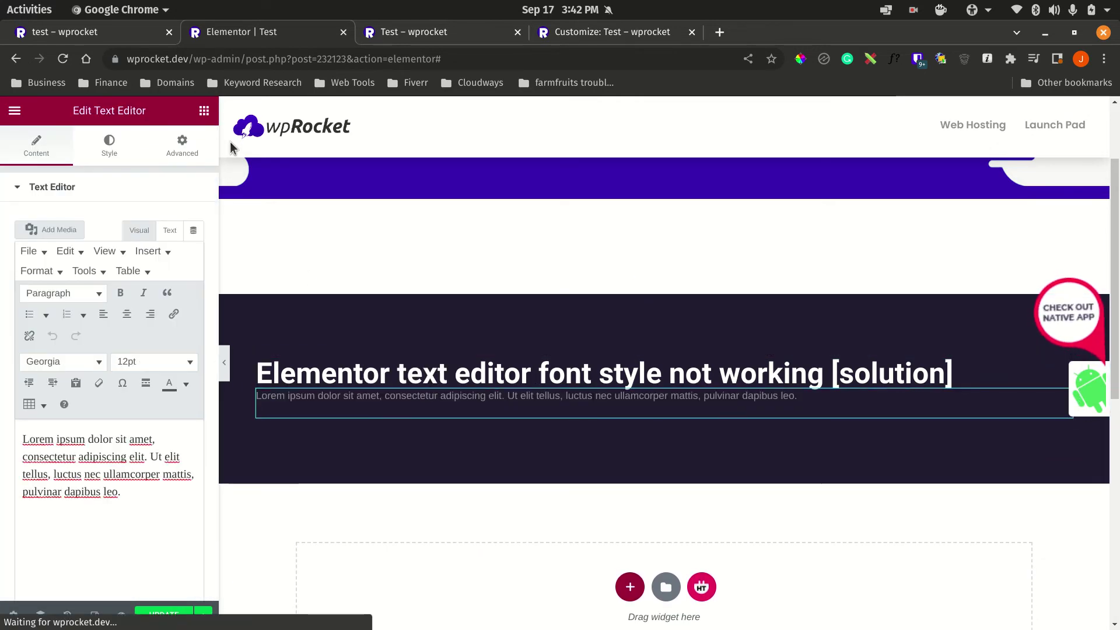
# Give the new widget a 20 px top margin, then select the whole paragraph-reset CSS snippet.
pyautogui.click(182, 145)
pyautogui.click(184, 240)
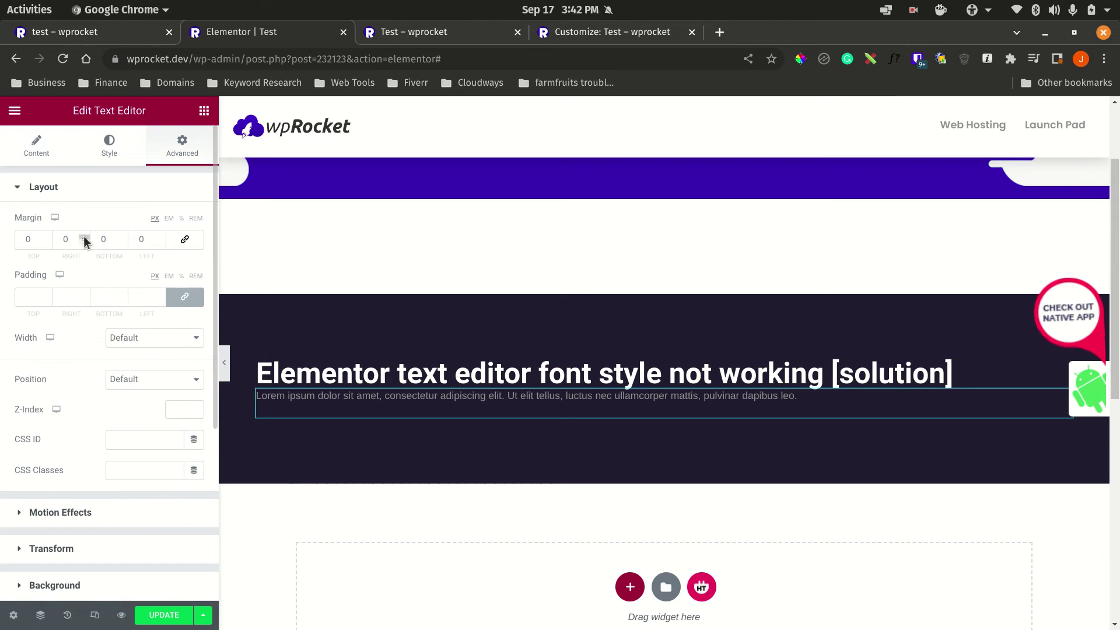
pyautogui.click(23, 242)
pyautogui.write('20')
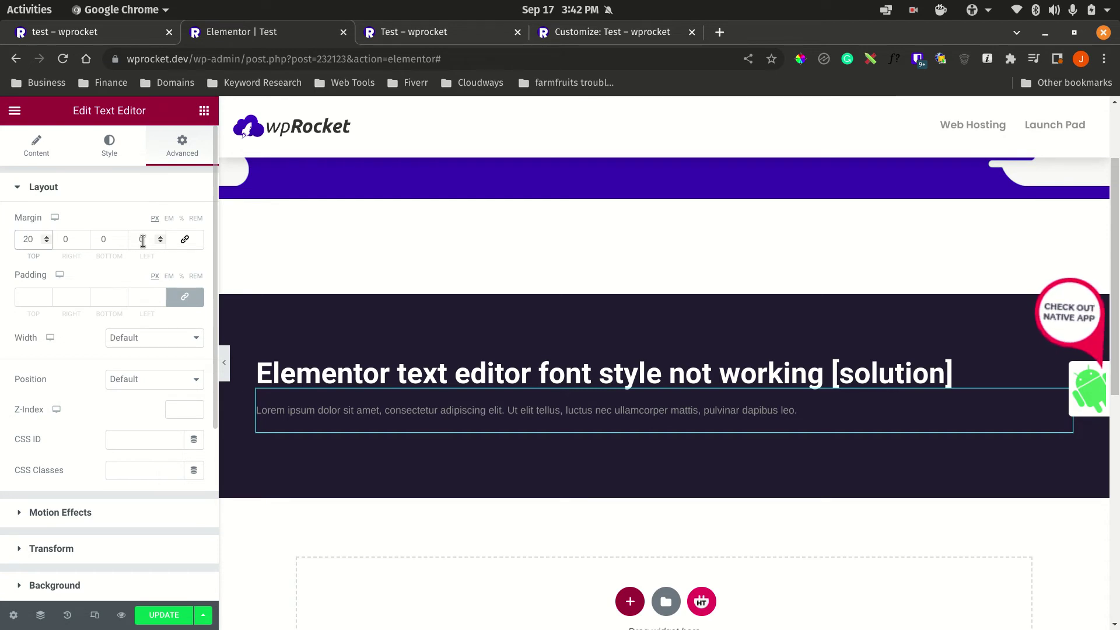
pyautogui.click(515, 606)
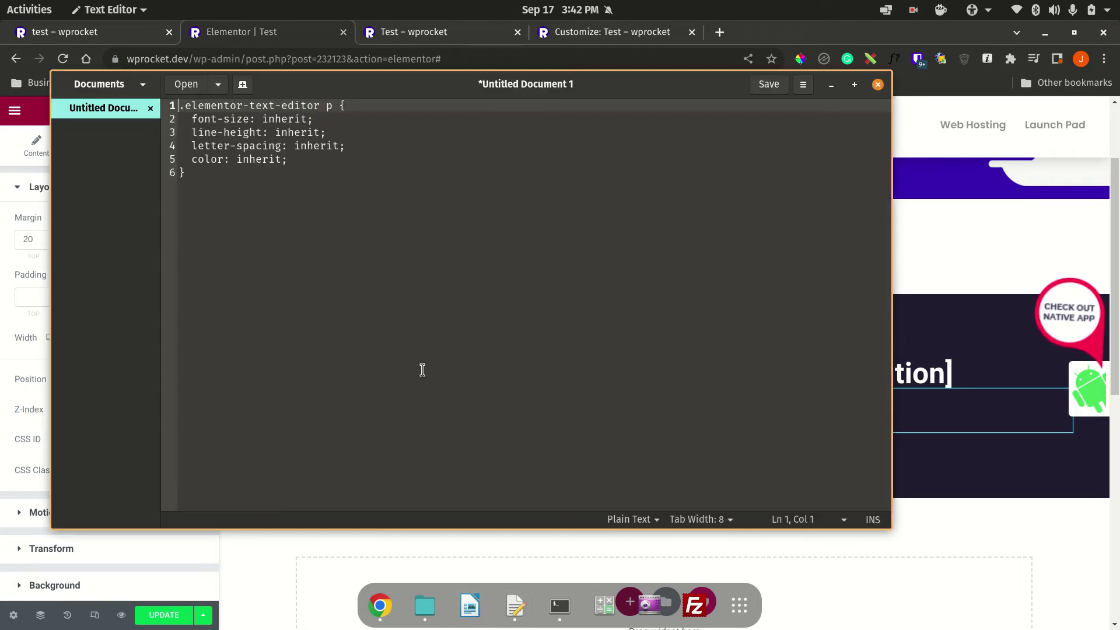
pyautogui.hotkey('ctrl', 'a')
pyautogui.hotkey('ctrl', 'c')
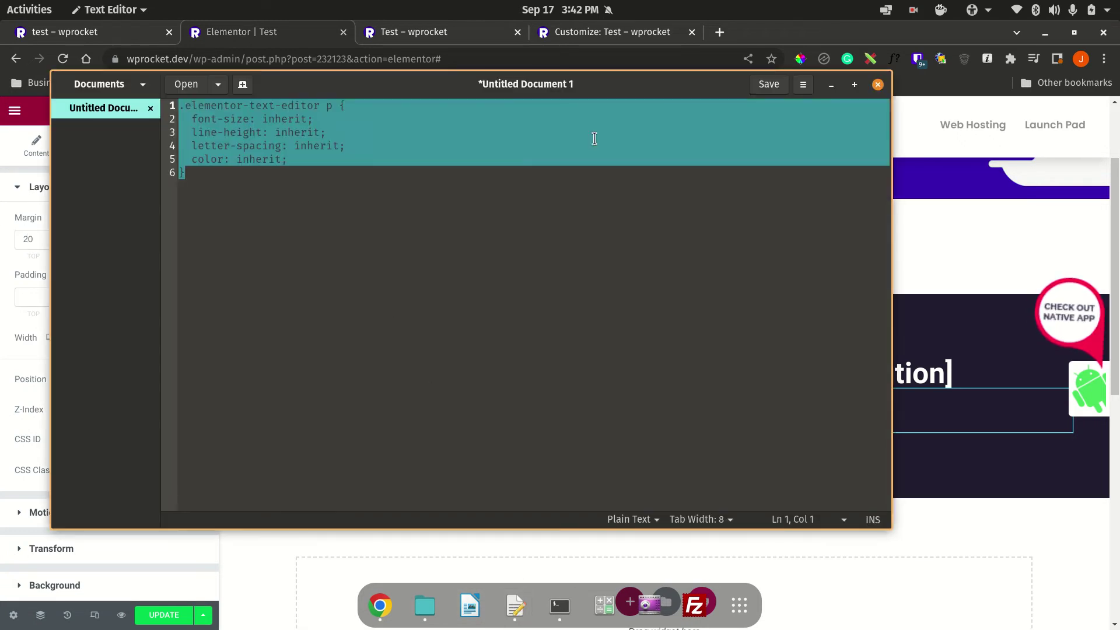
# Paste the .elementor-text-editor p inherit rule into the widget's Custom CSS box.
pyautogui.click(831, 86)
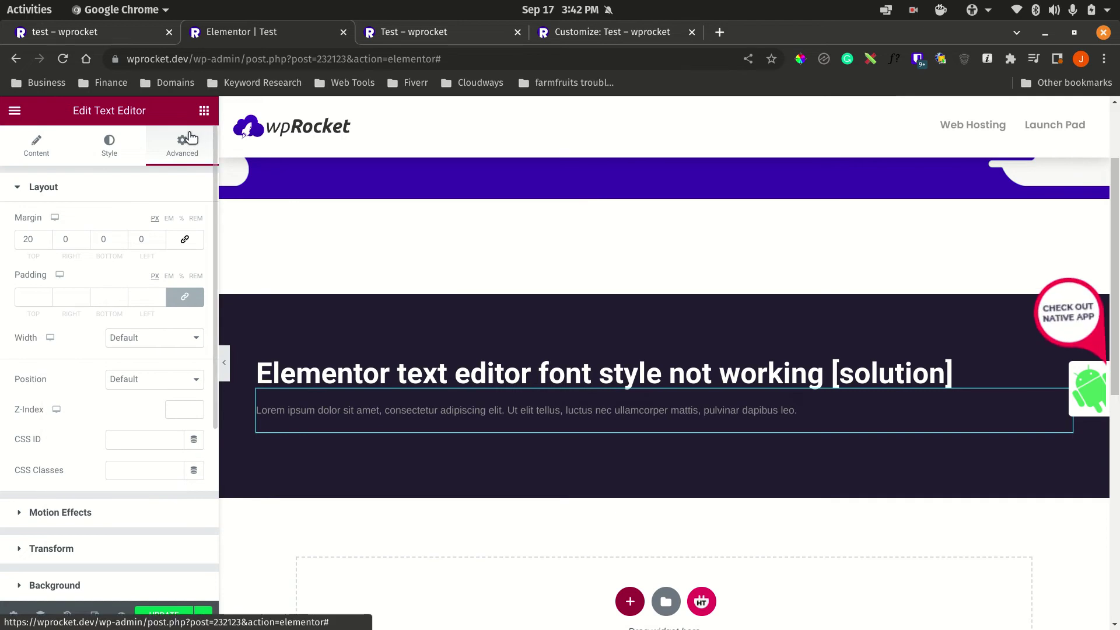
pyautogui.scroll(-5, 95, 440)
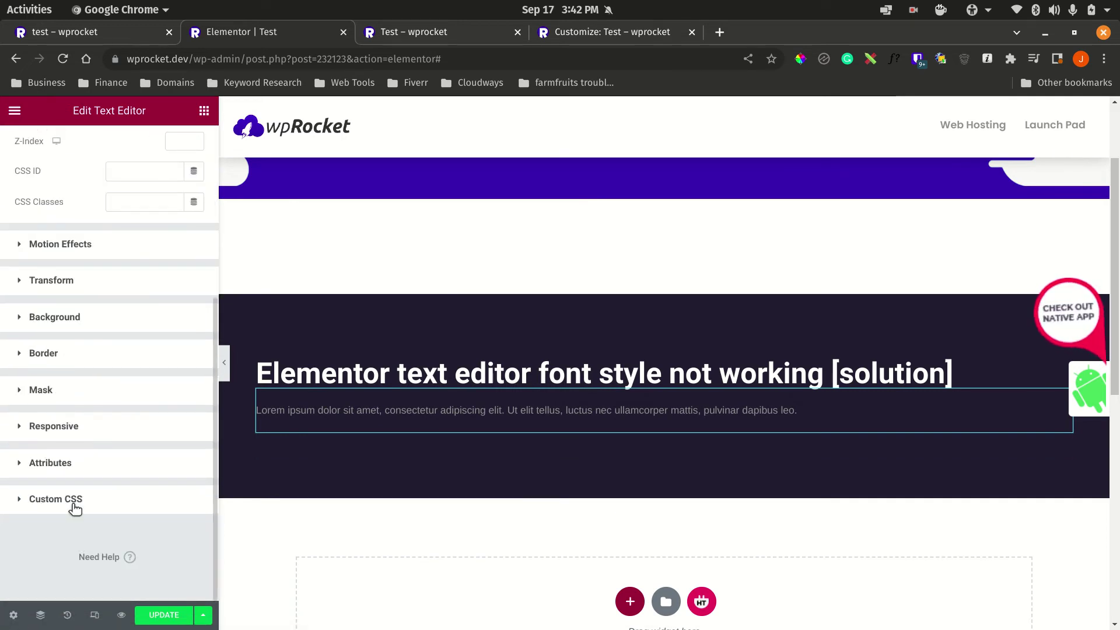
pyautogui.click(75, 505)
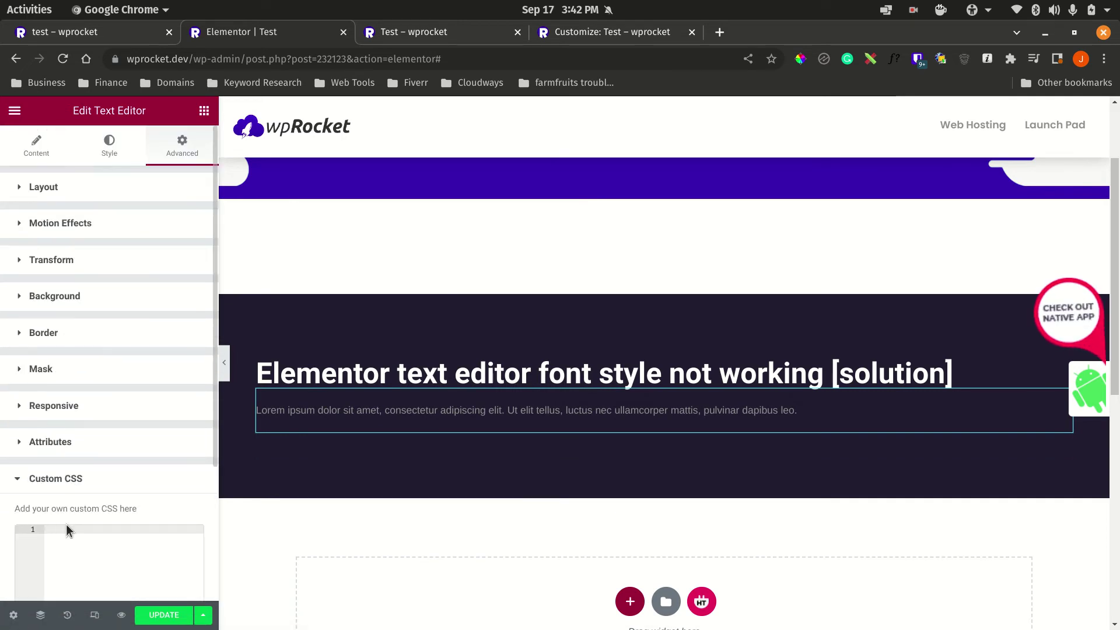
pyautogui.hotkey('ctrl', 'v')
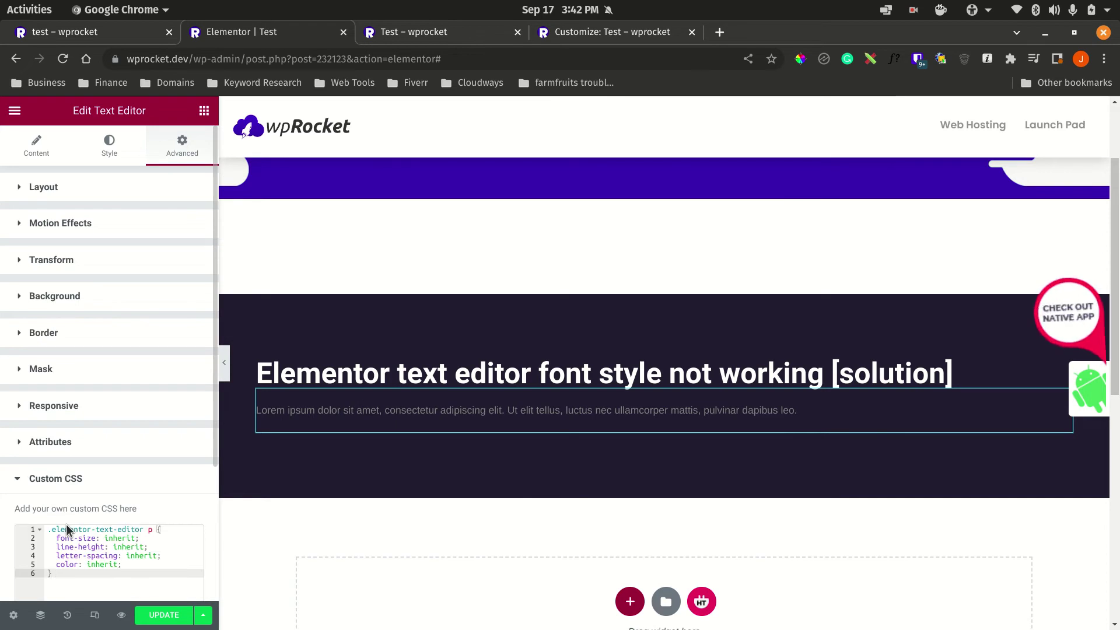
# Enlarge the new paragraph's font size and set its text colour to red #DD2525.
pyautogui.click(110, 153)
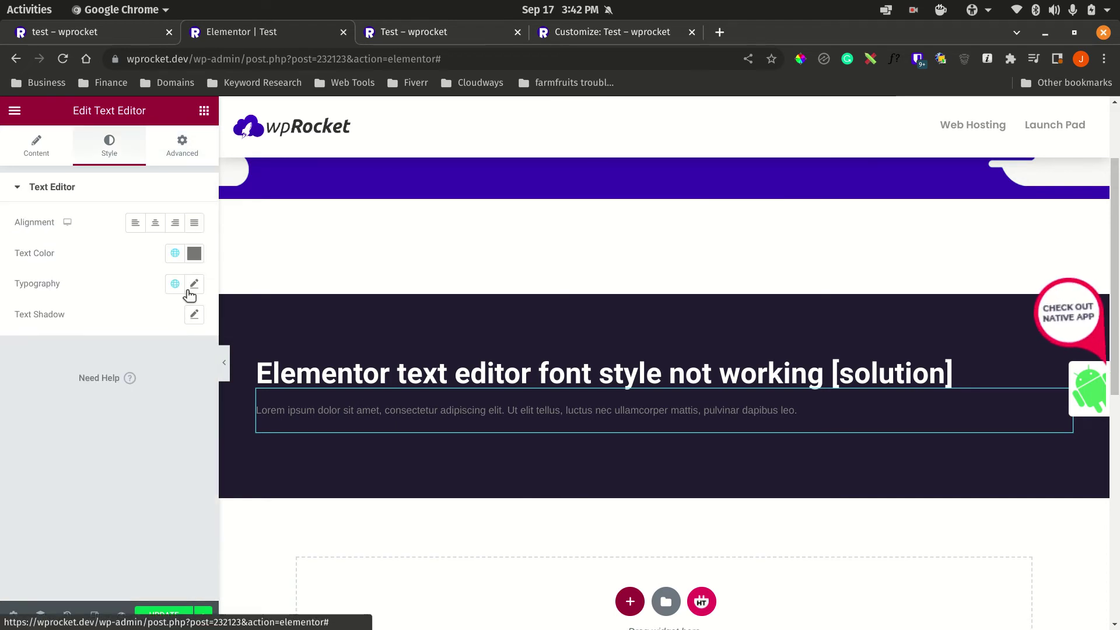
pyautogui.click(196, 283)
pyautogui.click(167, 396)
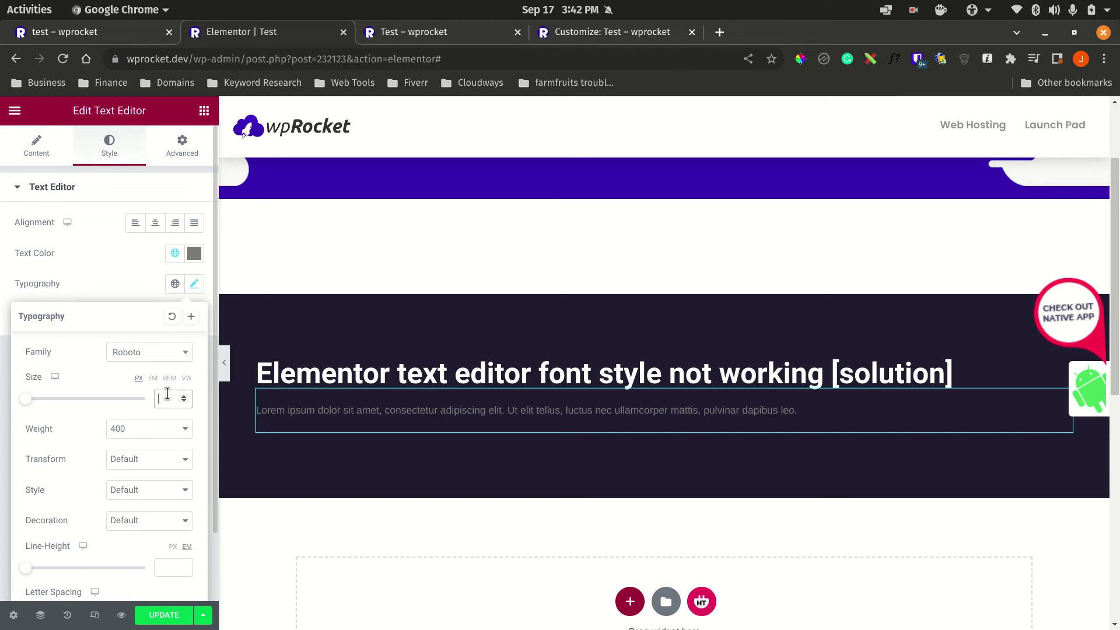
pyautogui.click(194, 253)
pyautogui.moveTo(93, 333); pyautogui.dragTo(165, 324)
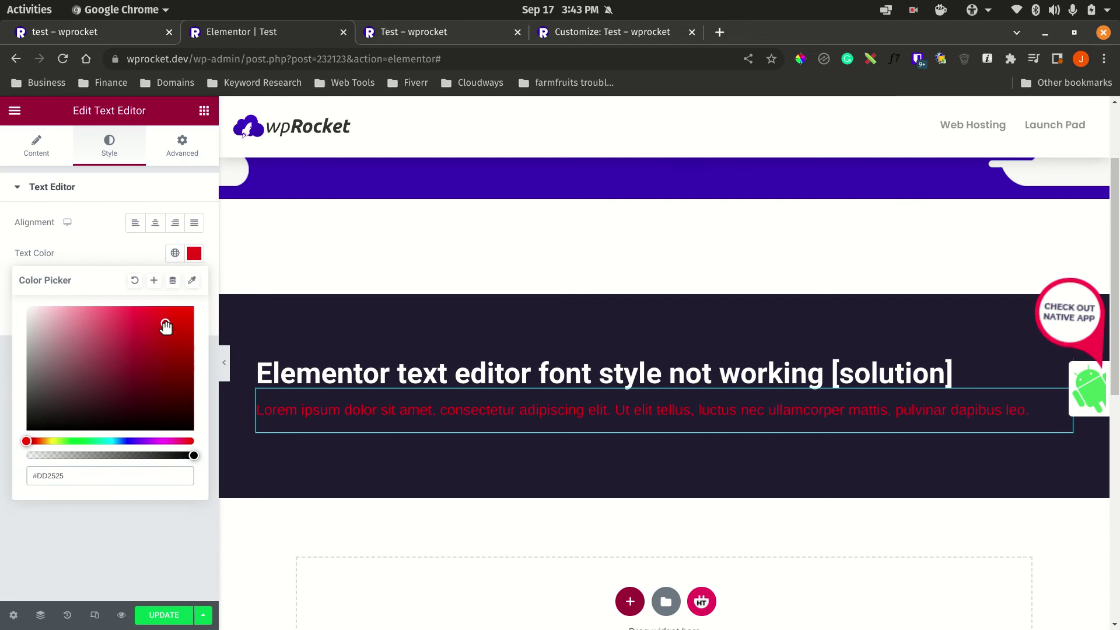
pyautogui.click(87, 252)
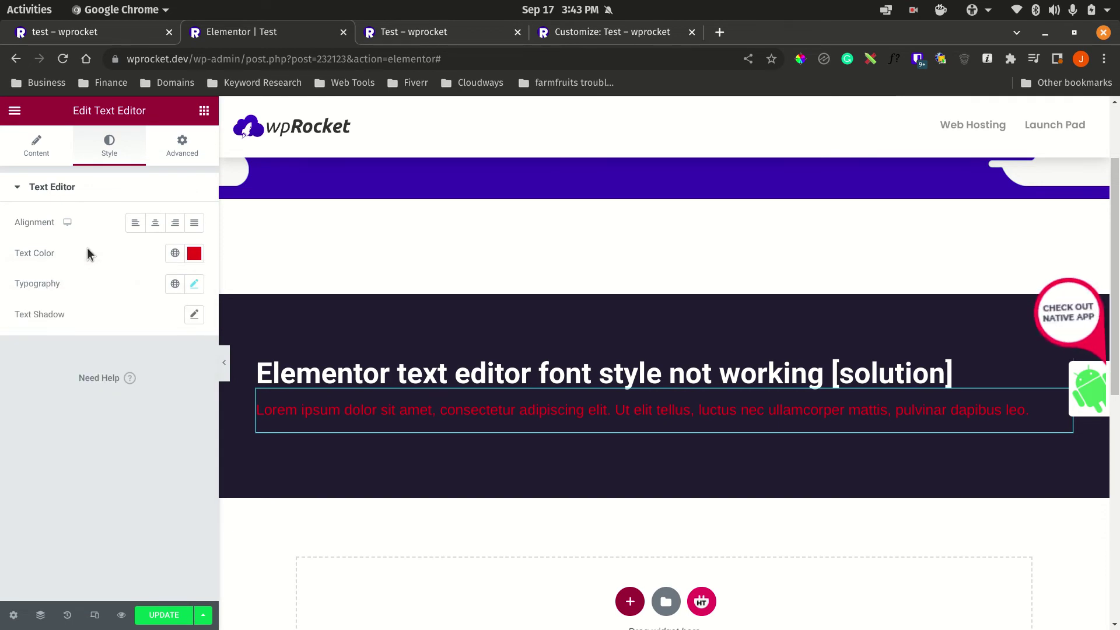
pyautogui.click(182, 145)
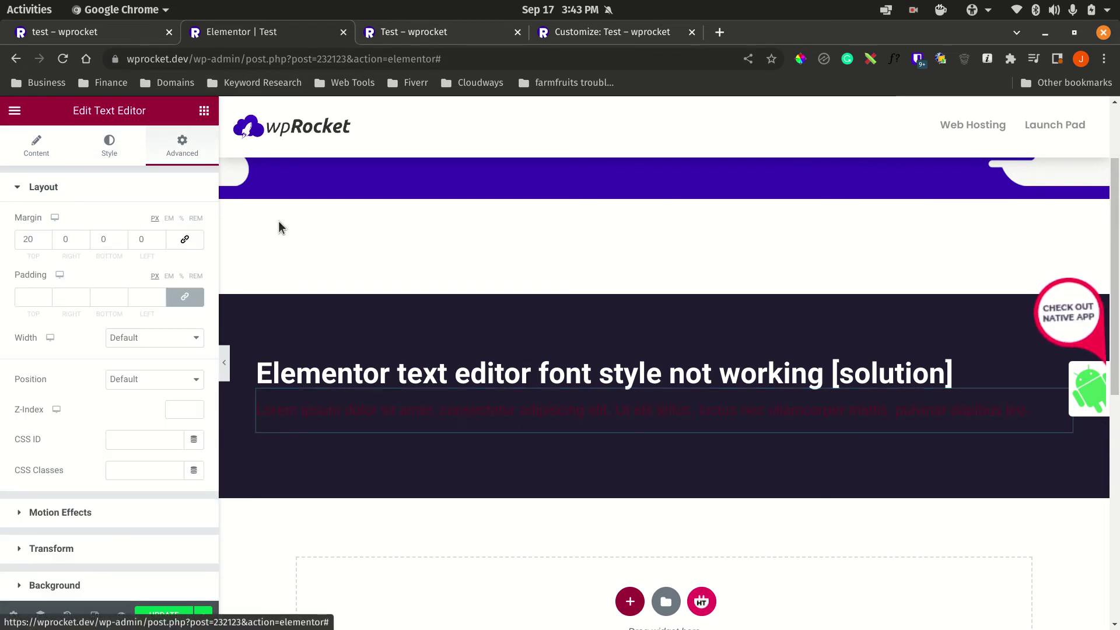
pyautogui.scroll(-5, 87, 425)
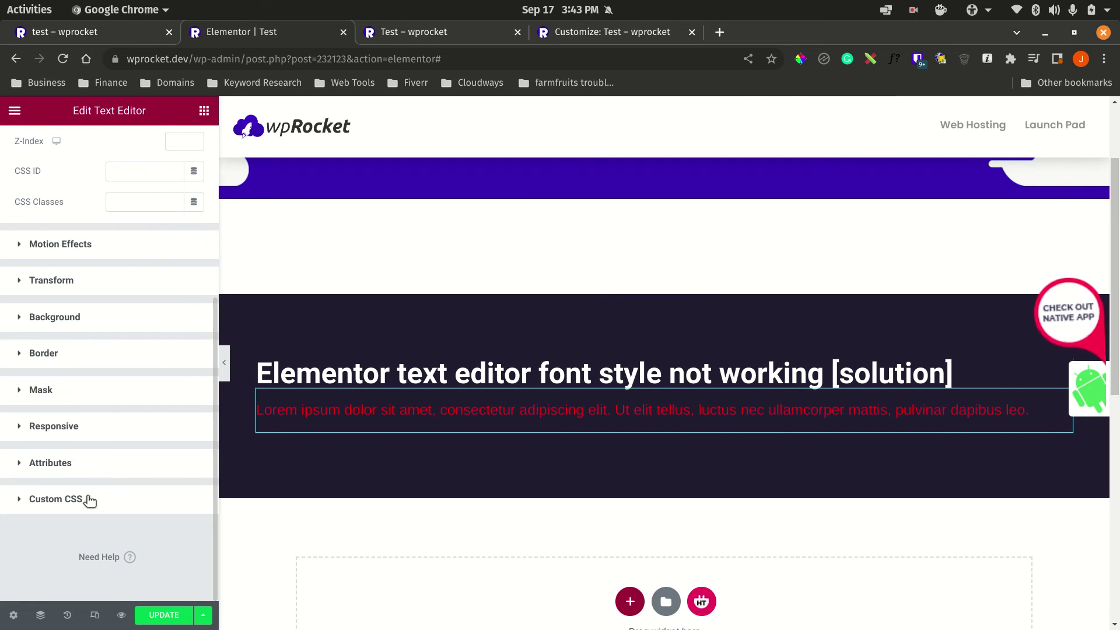
# Delete all of the widget's custom CSS code and update the page.
pyautogui.click(88, 499)
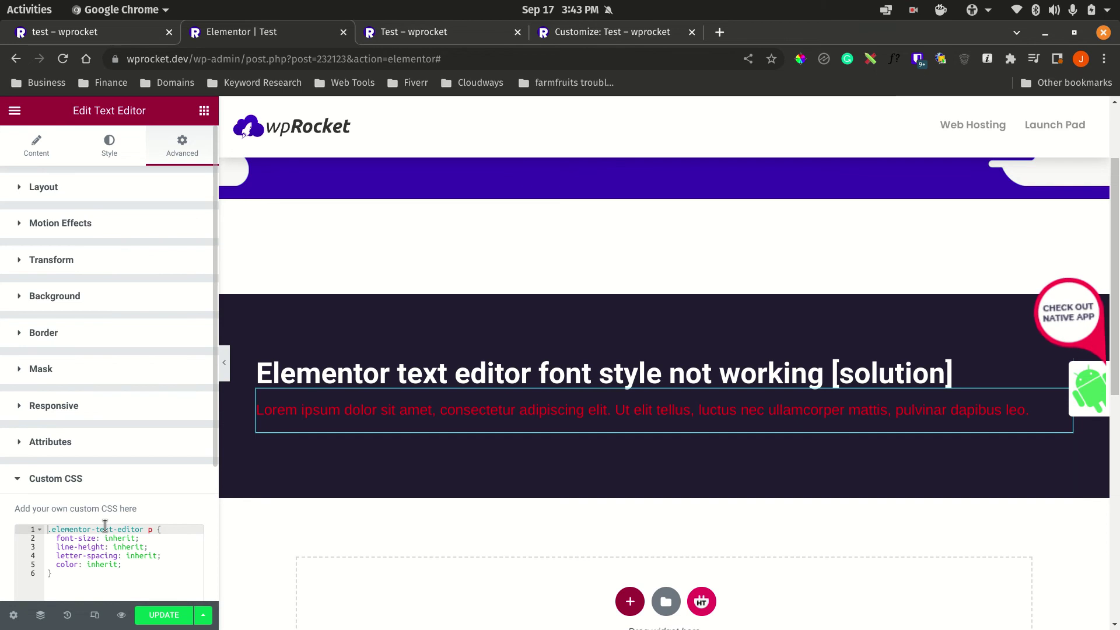
pyautogui.click(76, 581)
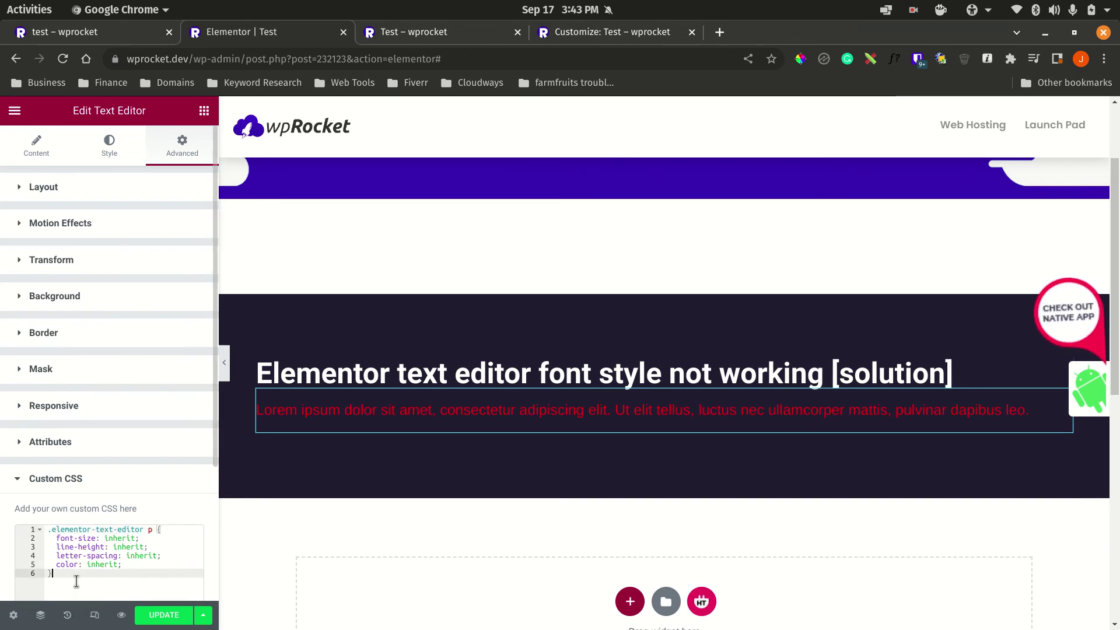
pyautogui.hotkey('ctrl', 'a')
pyautogui.hotkey('ctrl', 'c')
pyautogui.press('BackSpace')
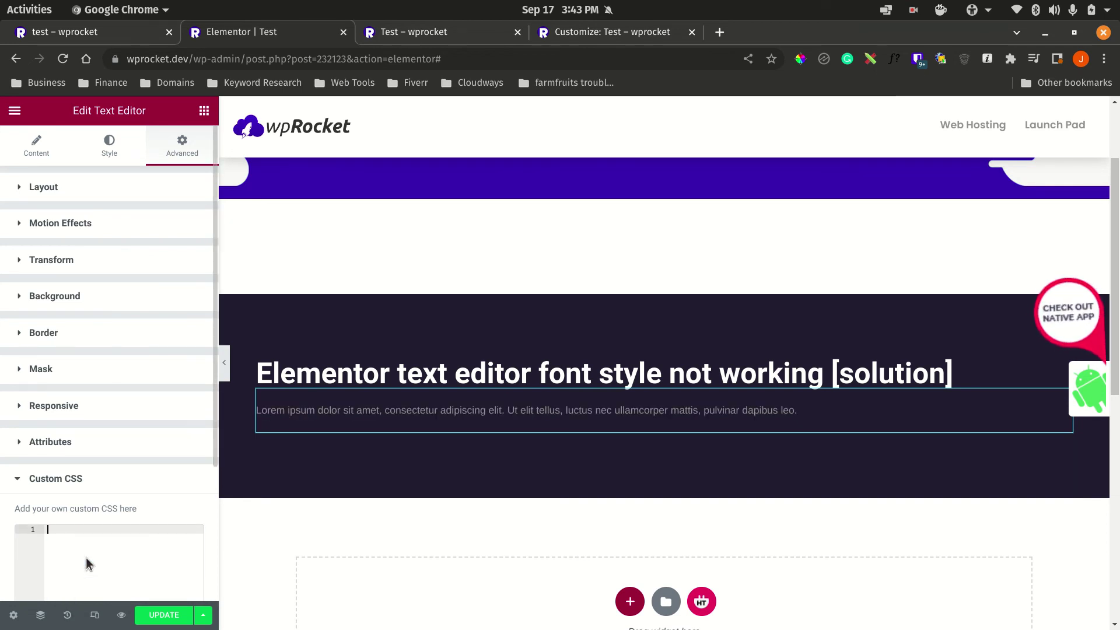
pyautogui.click(159, 619)
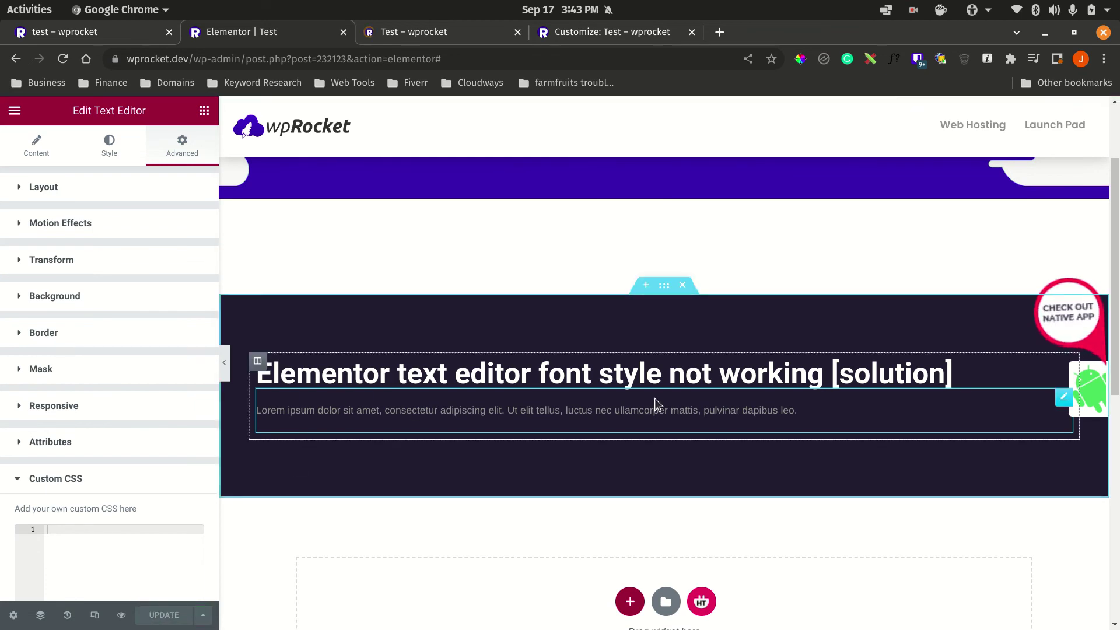
# Check the small grey paragraph in the live preview, then open the Customizer in a new tab.
pyautogui.click(414, 34)
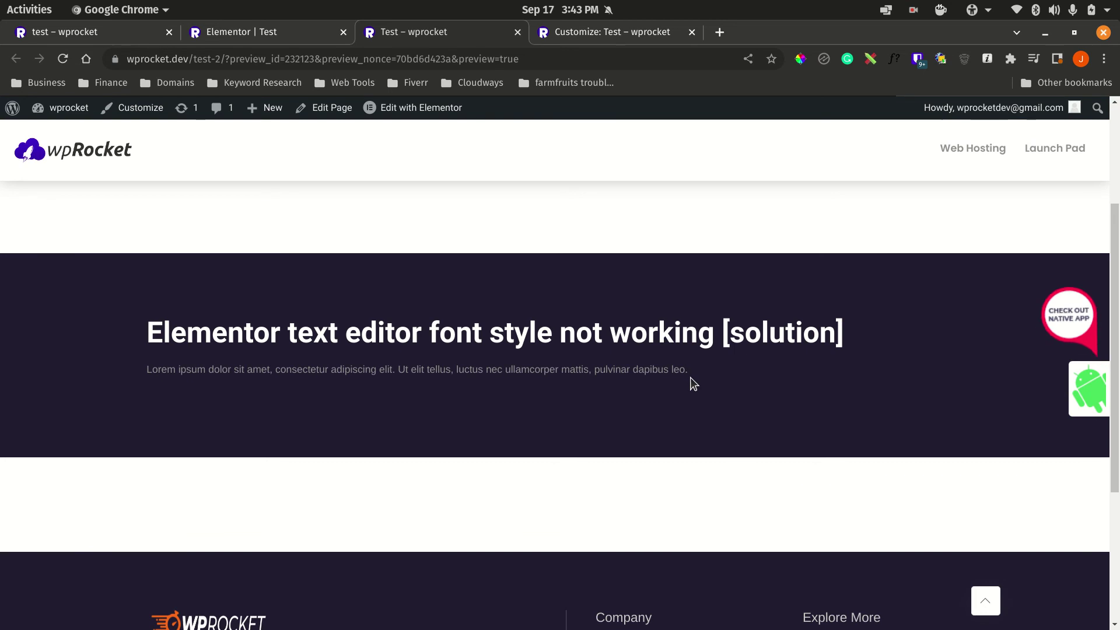
pyautogui.moveTo(690, 371); pyautogui.dragTo(145, 373)
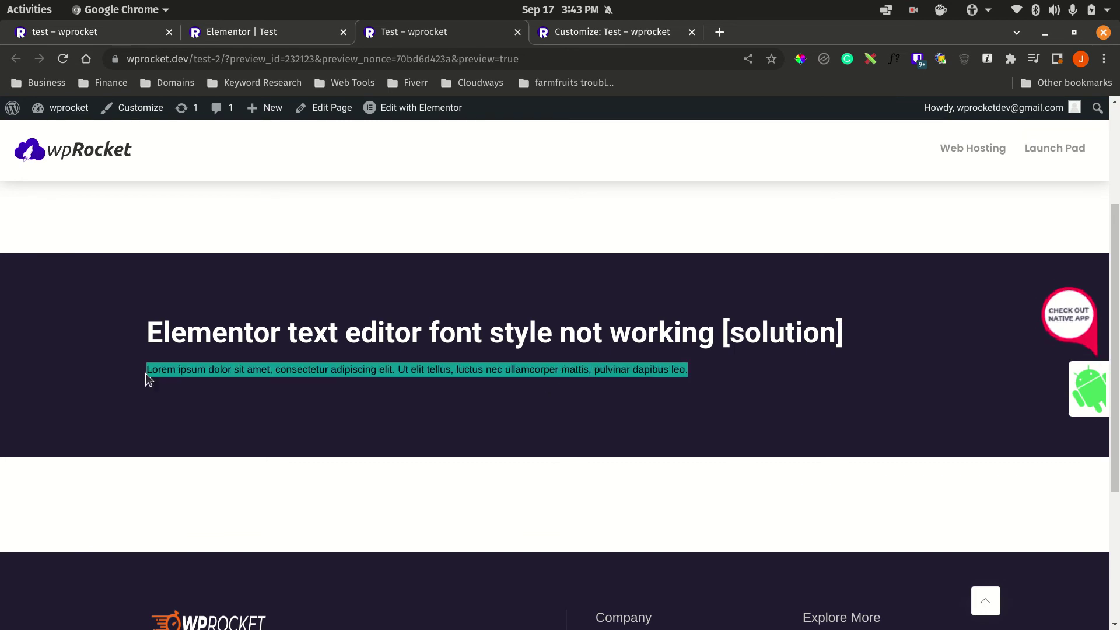
pyautogui.rightClick(144, 112)
pyautogui.click(198, 121)
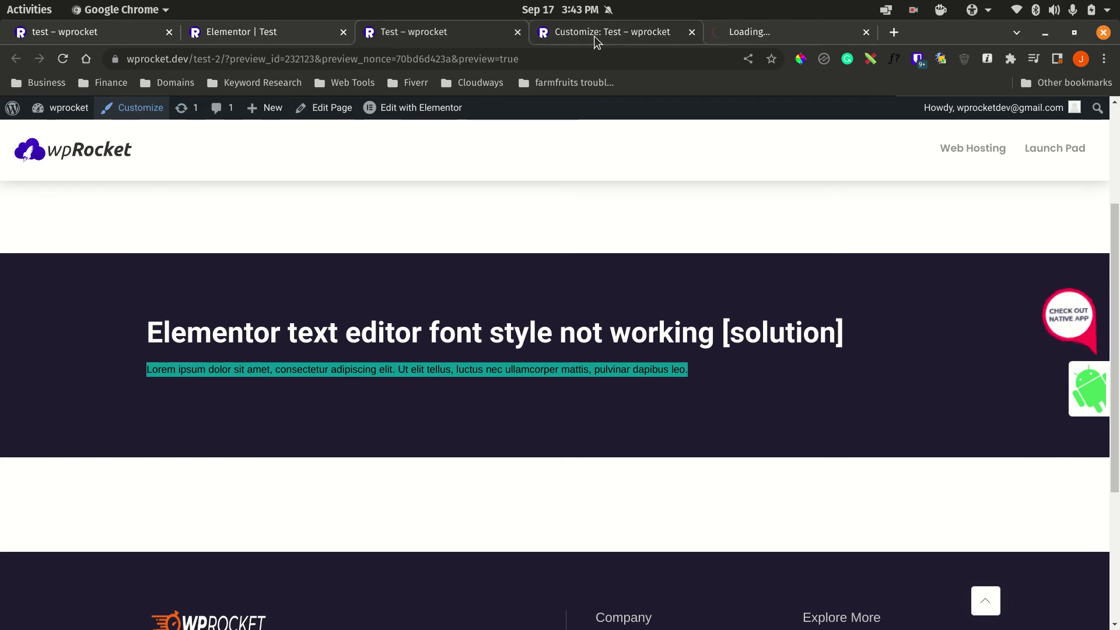
# Paste the .elementor-text-editor p inherit rule into the Customizer's Additional CSS.
pyautogui.click(747, 31)
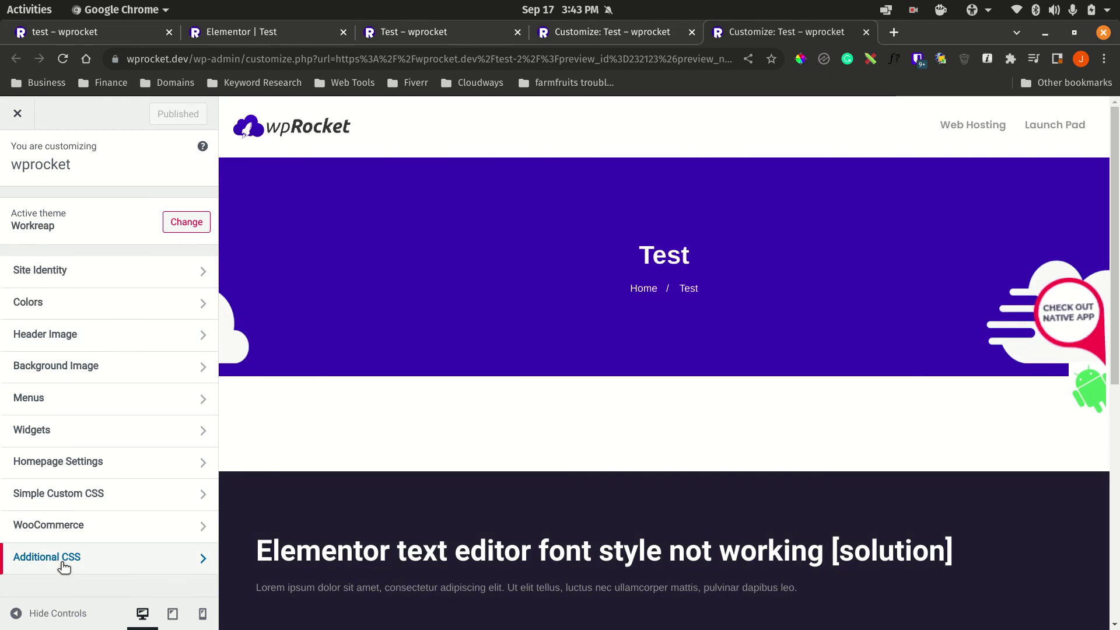
pyautogui.click(47, 557)
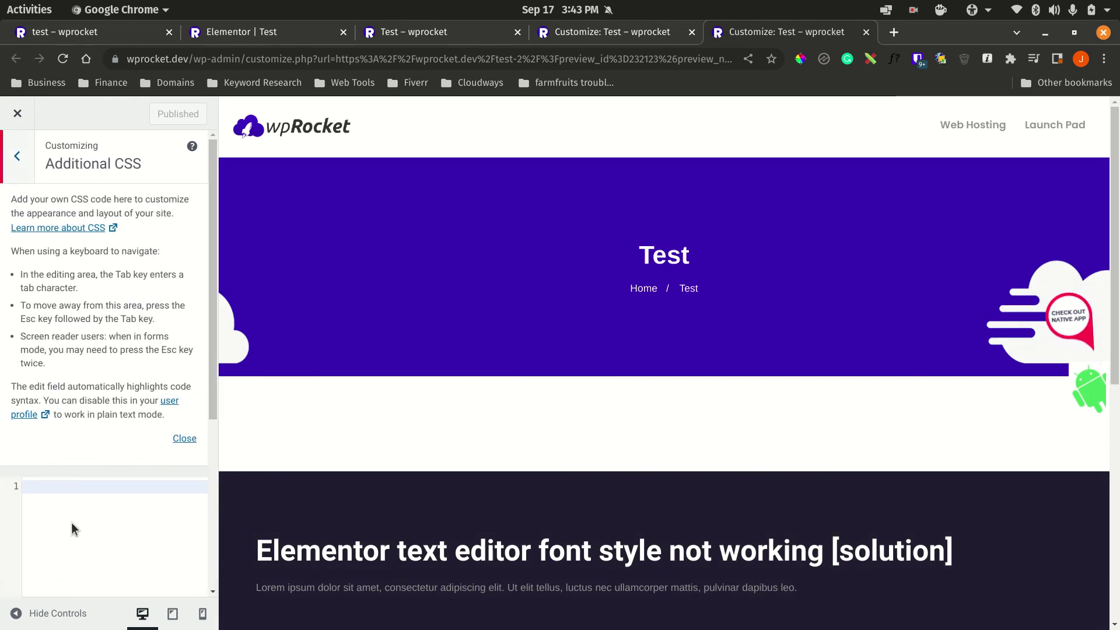
pyautogui.hotkey('ctrl', 'v')
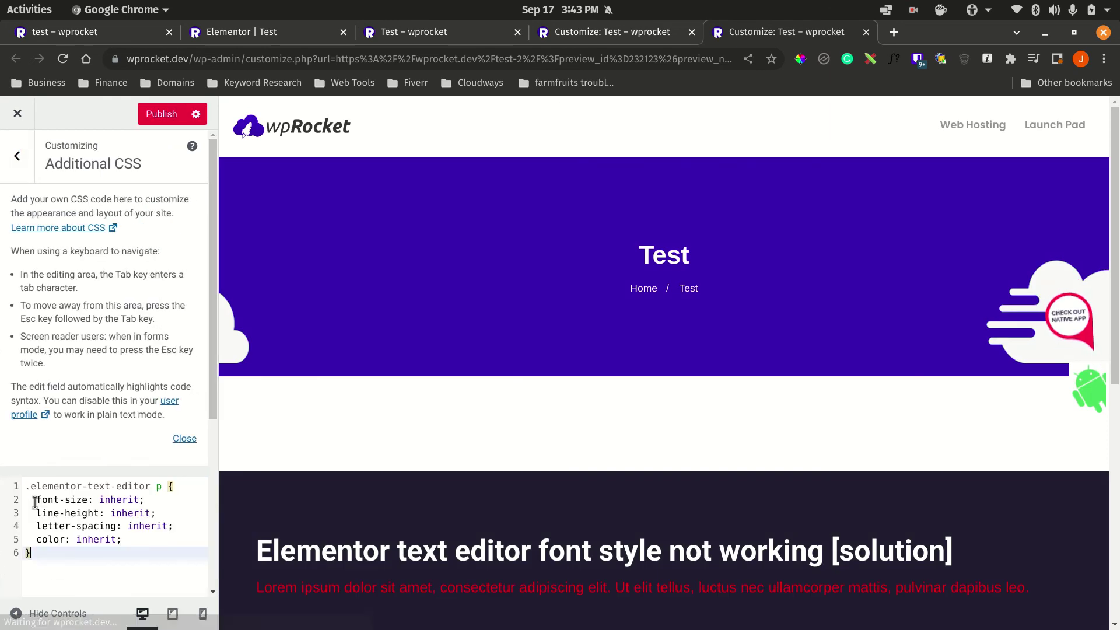